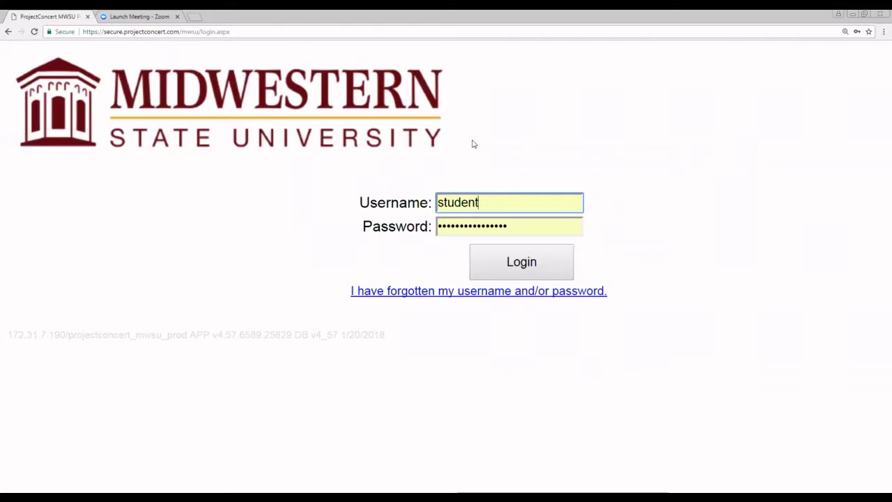
Log in to ProjectConcert using the browser's autofilled username and password.
left_click(243, 33)
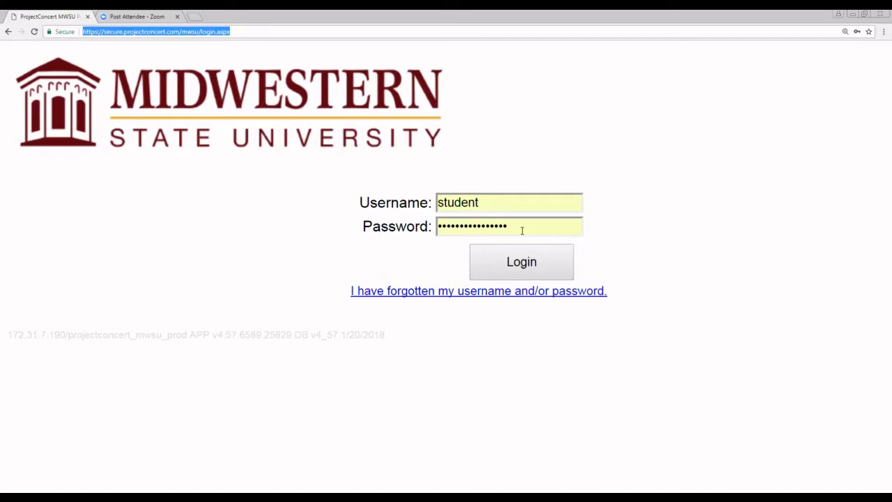
left_click(490, 202)
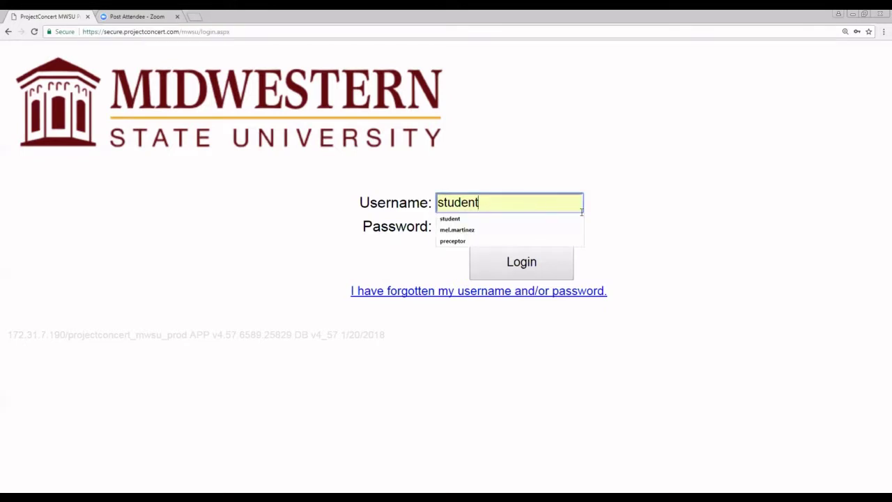
key("Return")
left_click(513, 229)
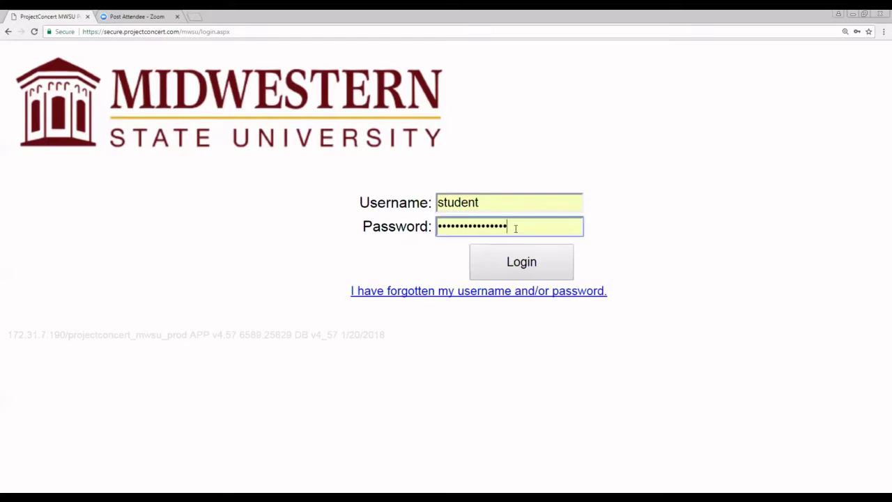
left_click(623, 237)
left_click(510, 269)
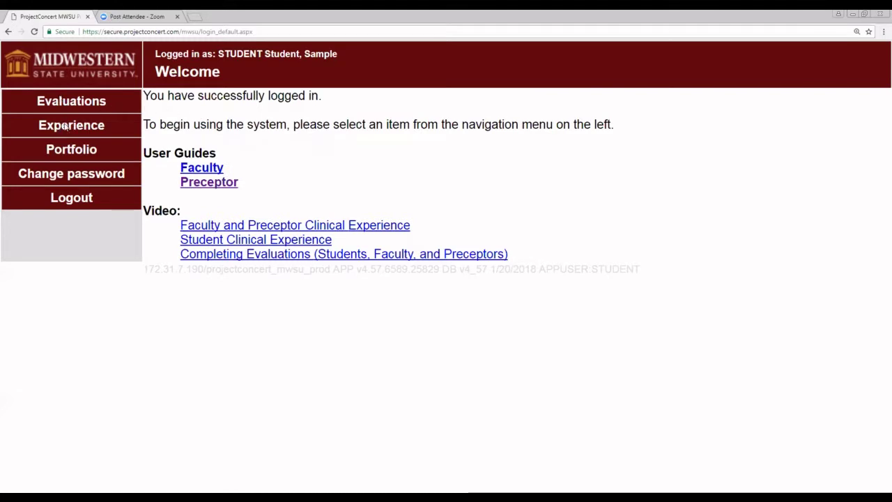
Start a new Experience entry and keep FNPR [FNP Clinical Hours] as the program format.
left_click(73, 127)
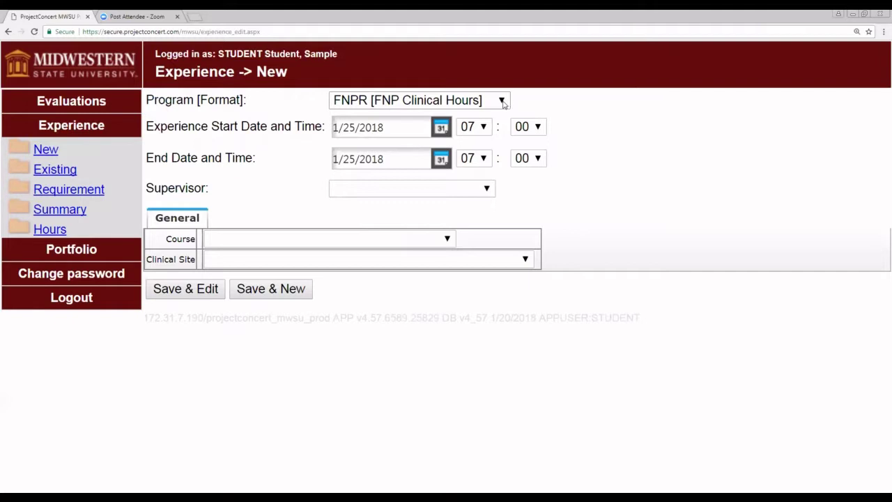
left_click(502, 101)
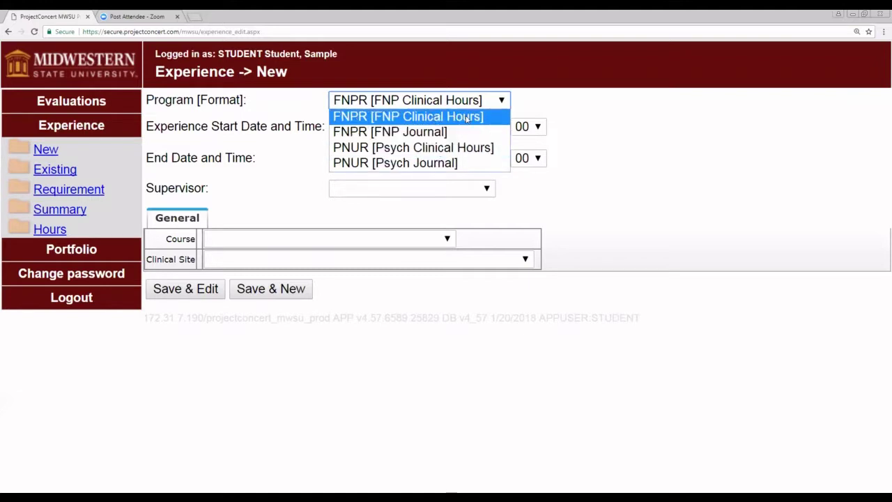
left_click(413, 120)
Set the 1/25/2018 start hour to 08 and the end hour to 12.
left_click(393, 131)
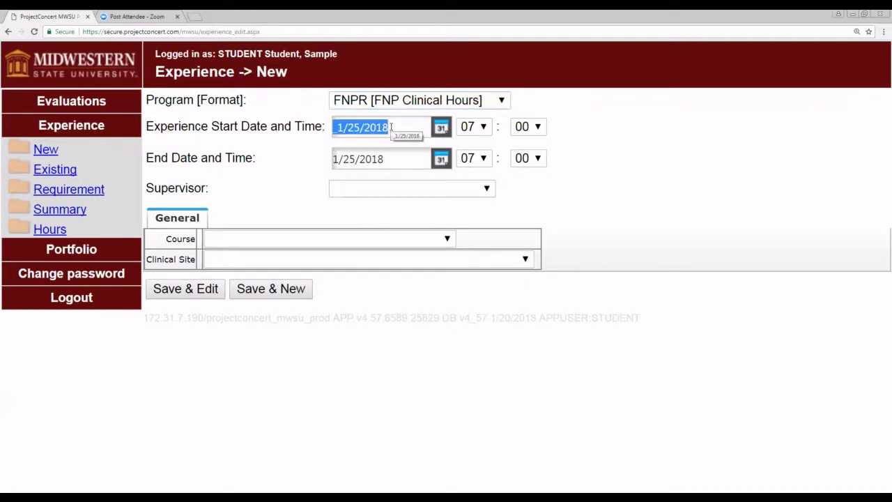
left_click(481, 127)
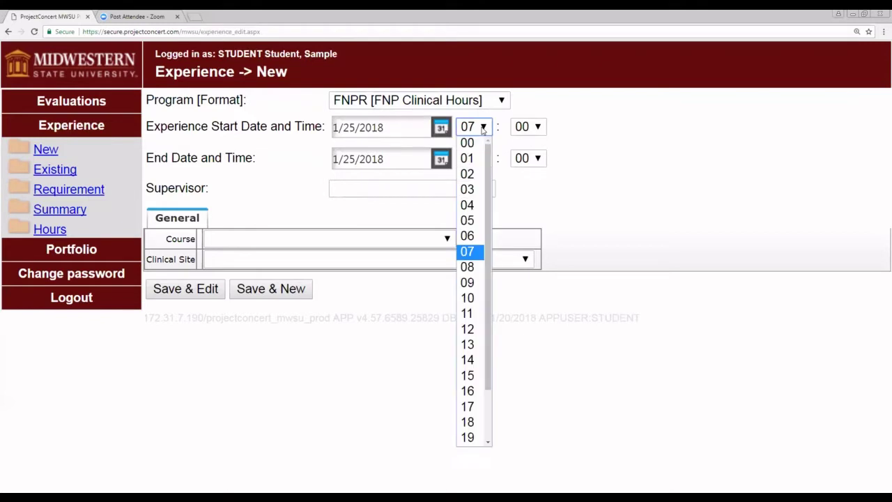
left_click(474, 267)
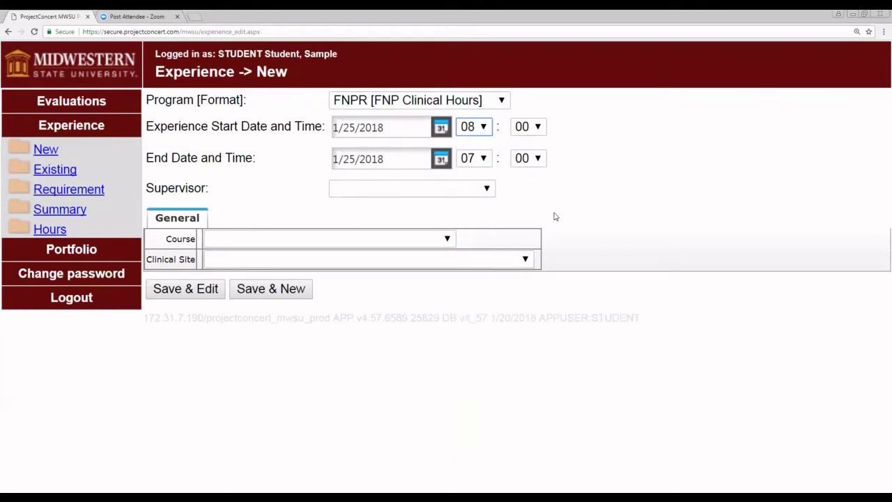
left_click(419, 160)
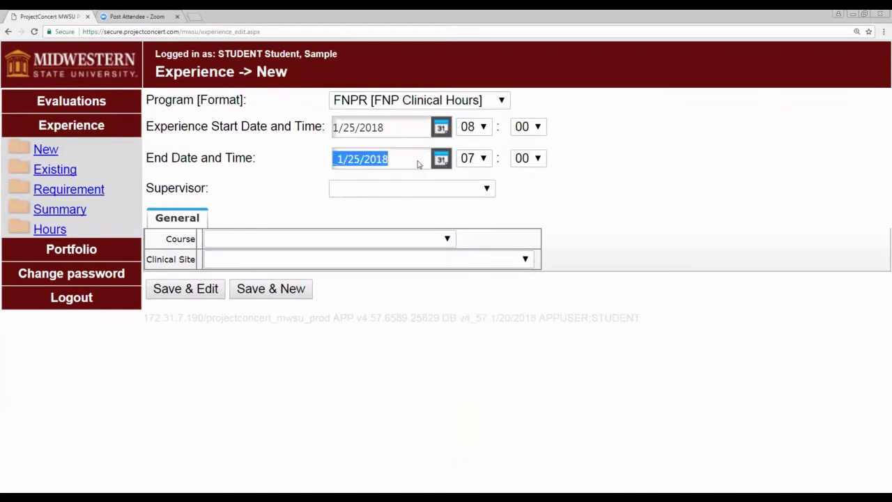
left_click(479, 158)
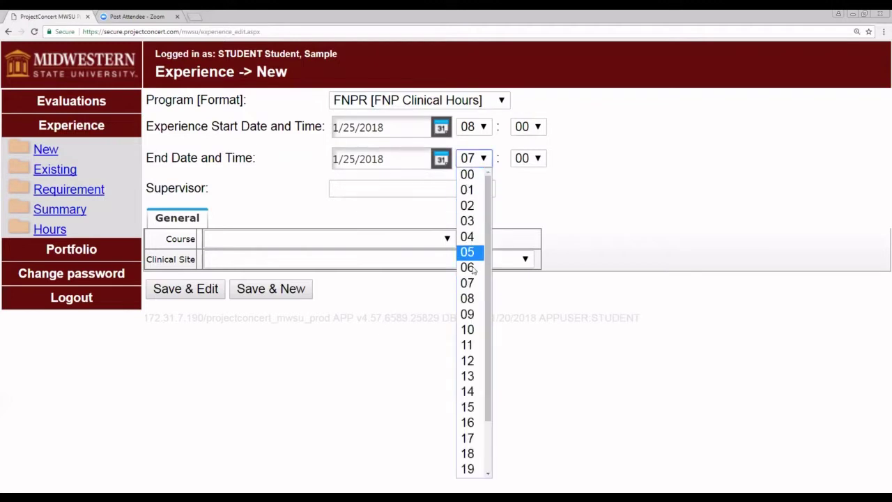
left_click(474, 361)
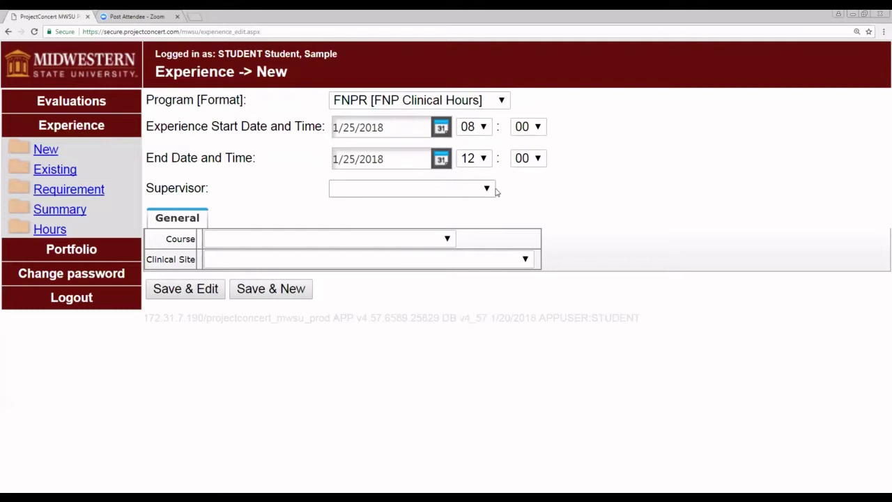
Highlight the Supervisor label on the entry form.
left_click_drag(220, 196, 141, 191)
left_click(189, 188)
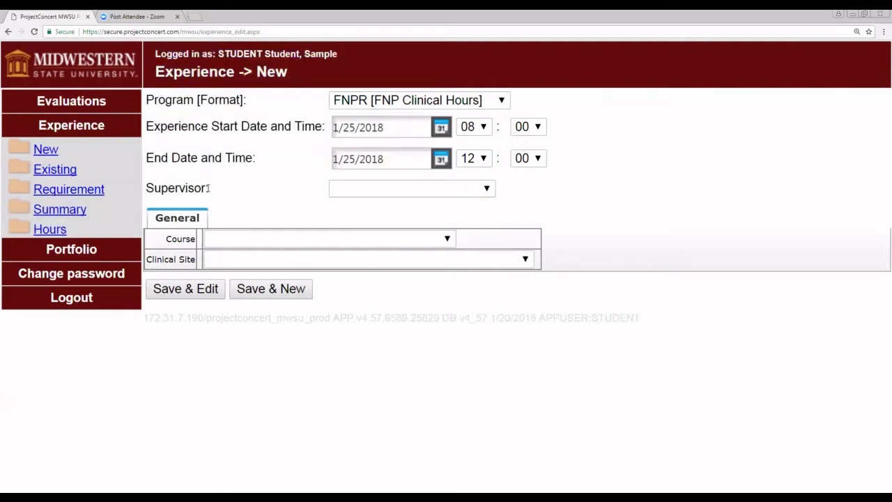
left_click_drag(208, 188, 145, 190)
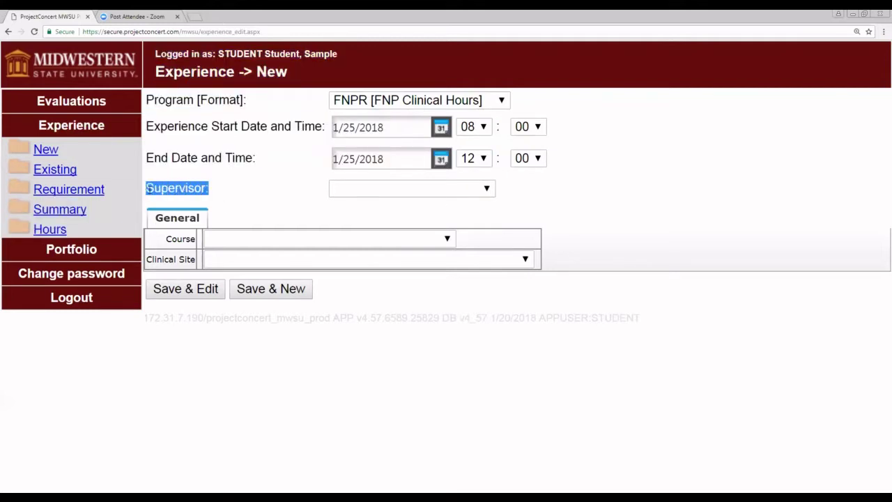
Pick the supervising preceptor from the Supervisor dropdown list.
left_click(487, 189)
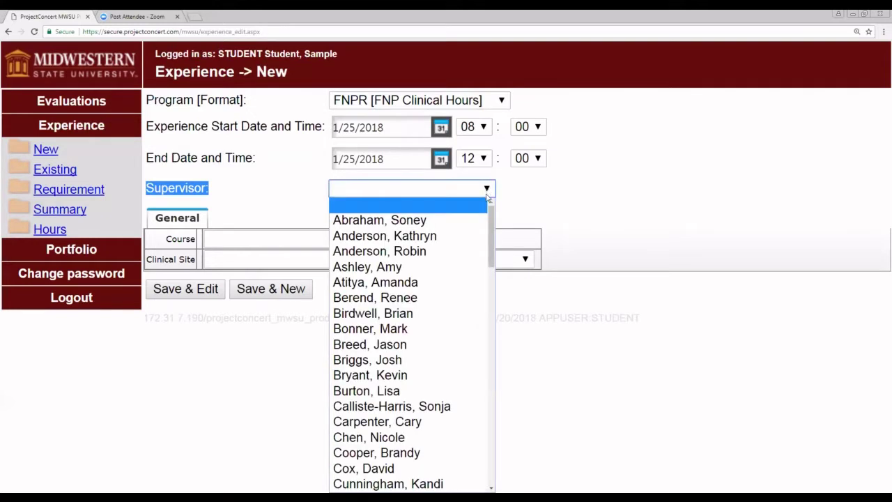
scroll(456, 373, "down", 3)
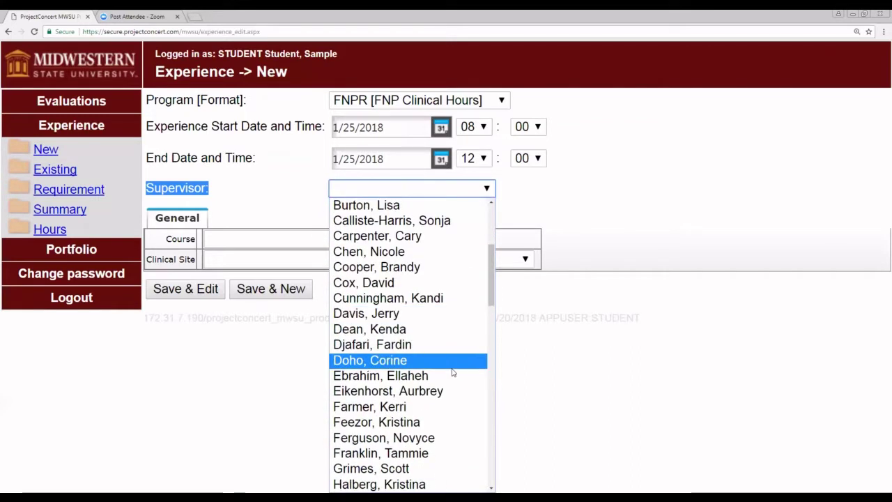
scroll(453, 370, "down", 4)
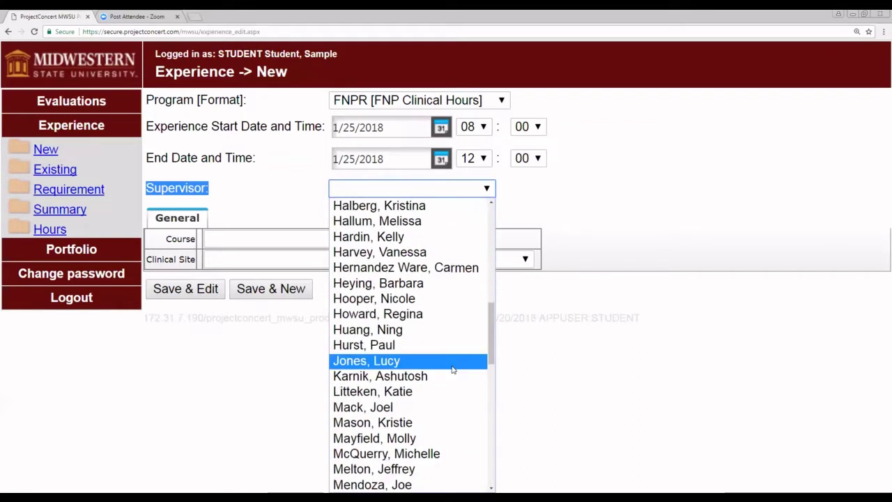
scroll(424, 242, "up", 2)
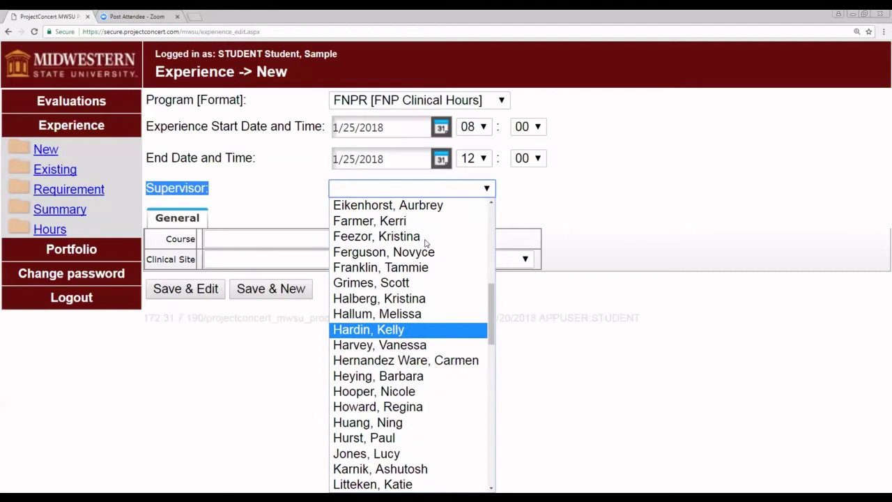
left_click(417, 300)
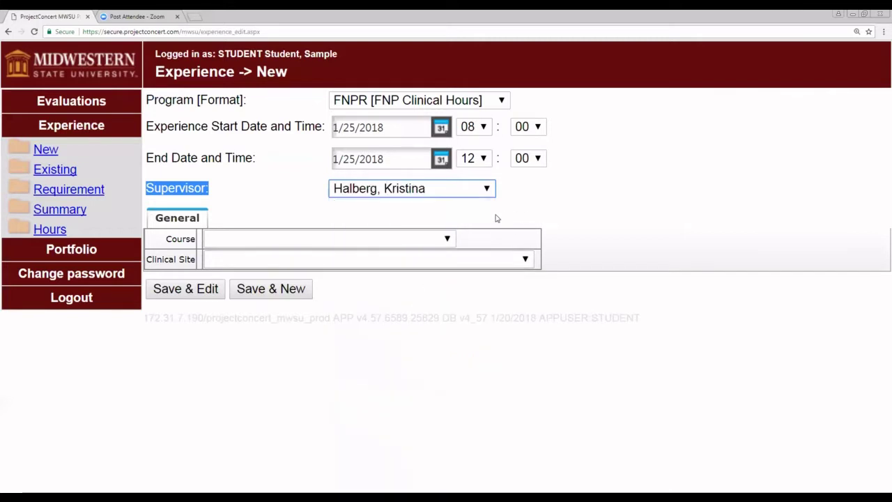
Choose course NURS 5184 Advance Practicum 1 Clinical, then browse the clinical site options.
left_click(447, 239)
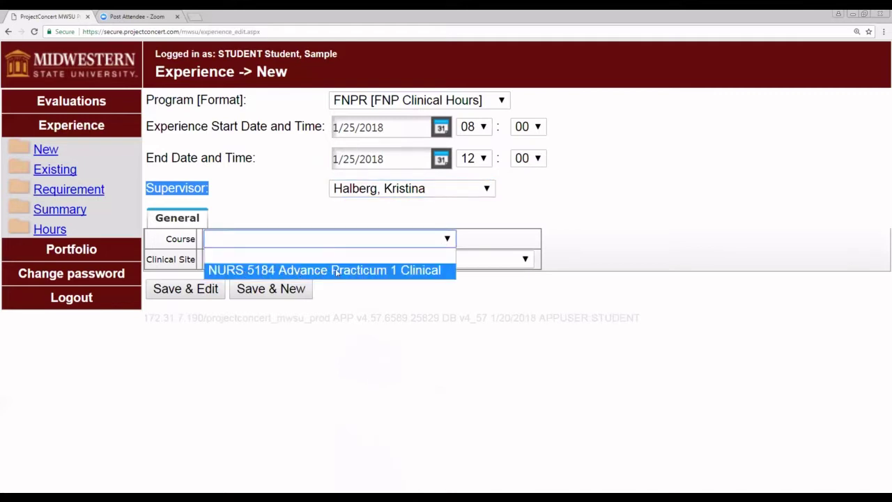
left_click(372, 272)
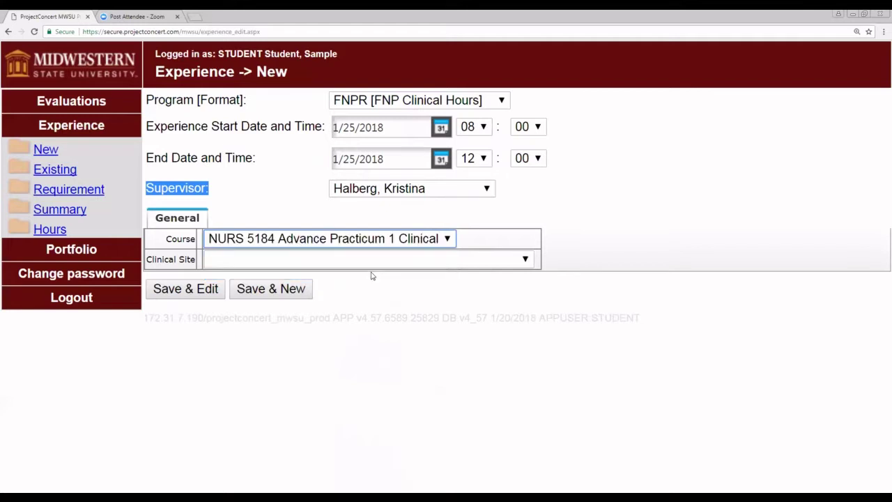
left_click(526, 259)
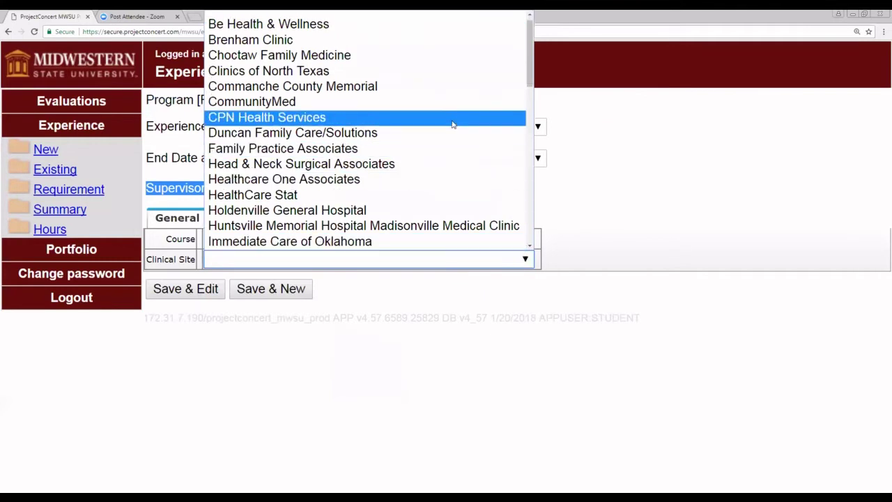
scroll(451, 124, "down", 4)
scroll(452, 124, "down", 4)
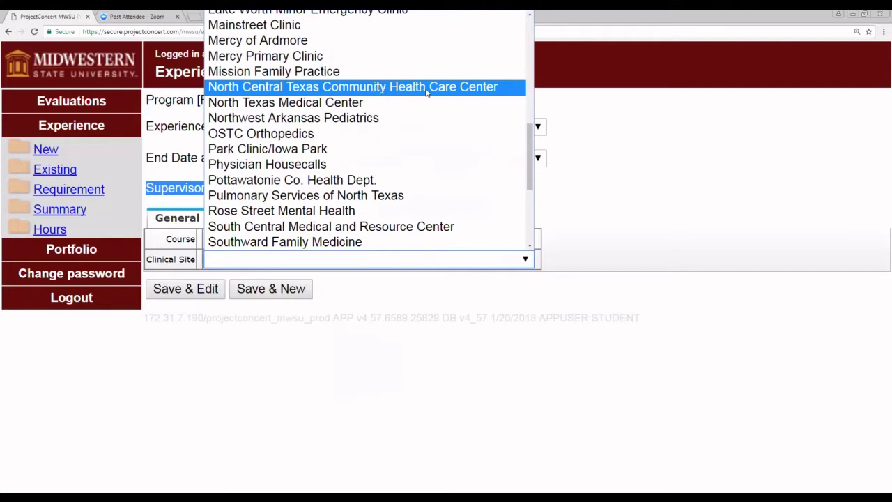
scroll(427, 91, "down", 4)
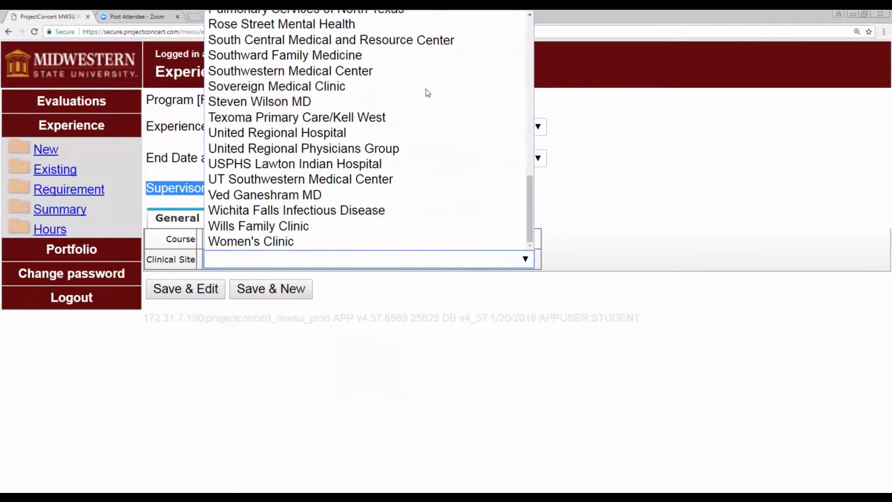
Select United Regional Physicians Group as the clinical site and save the entry.
left_click(375, 150)
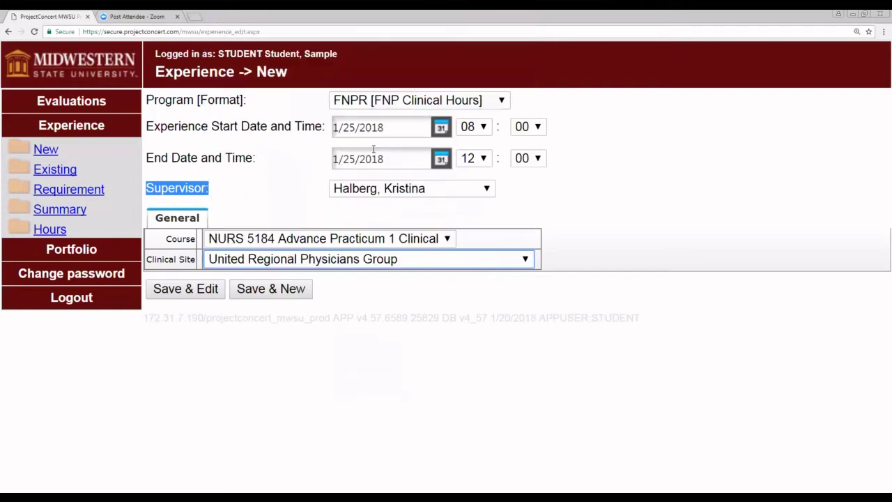
left_click(184, 290)
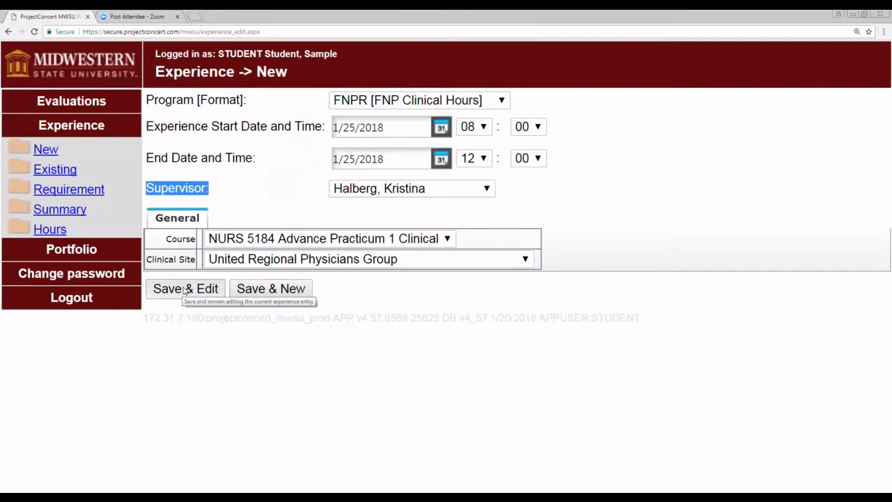